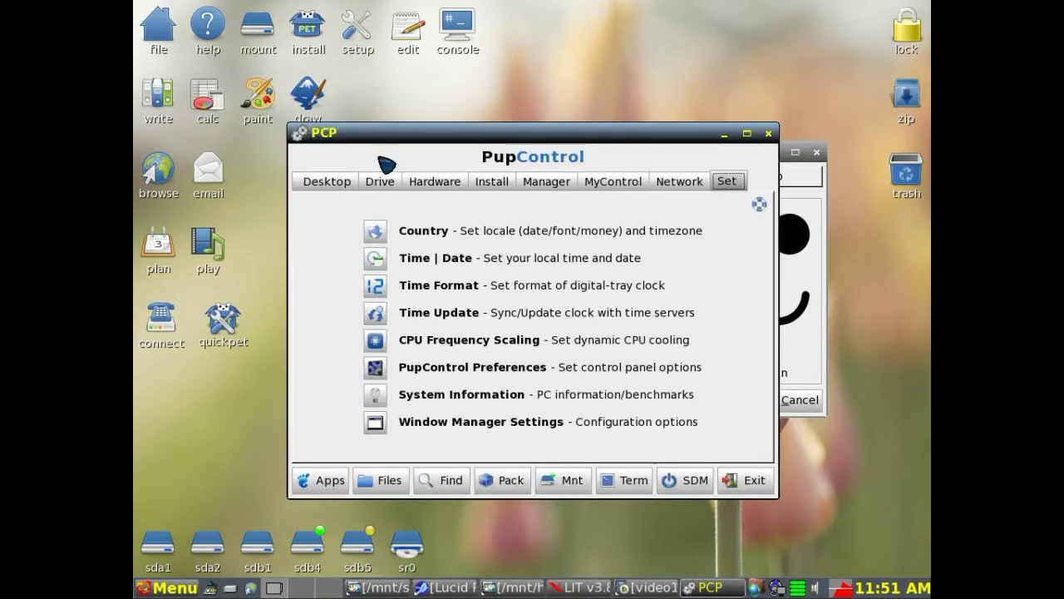
View the system date and time setting dialogs, cancelling without setting the time
click(376, 261)
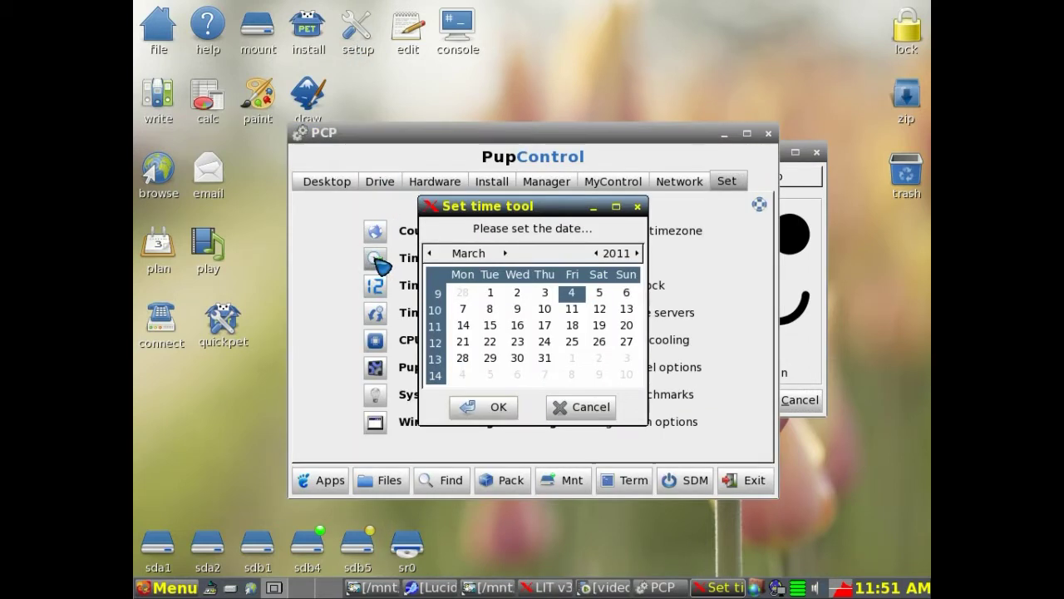
click(489, 408)
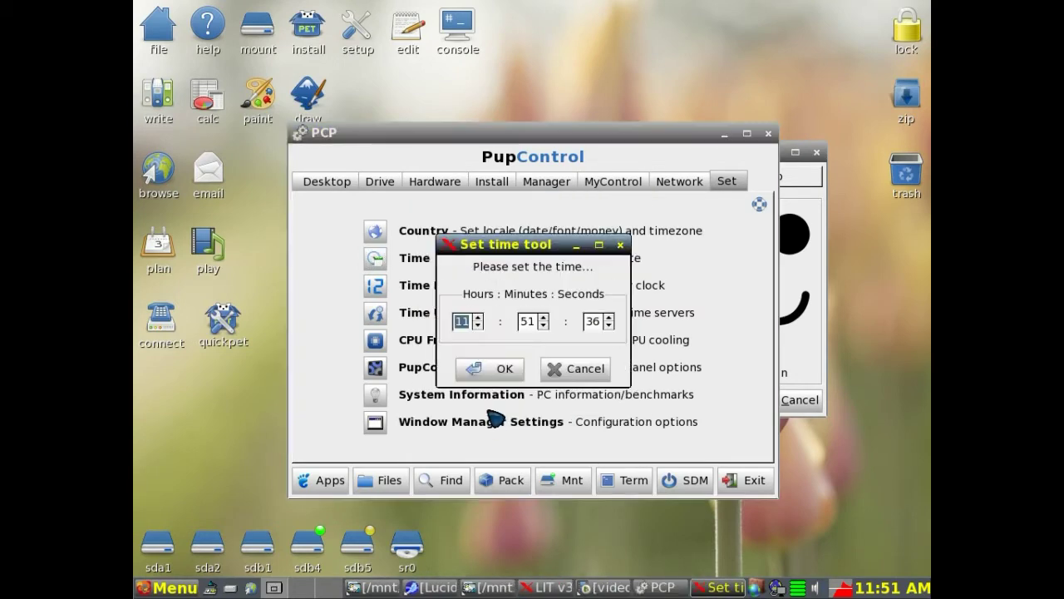
click(578, 369)
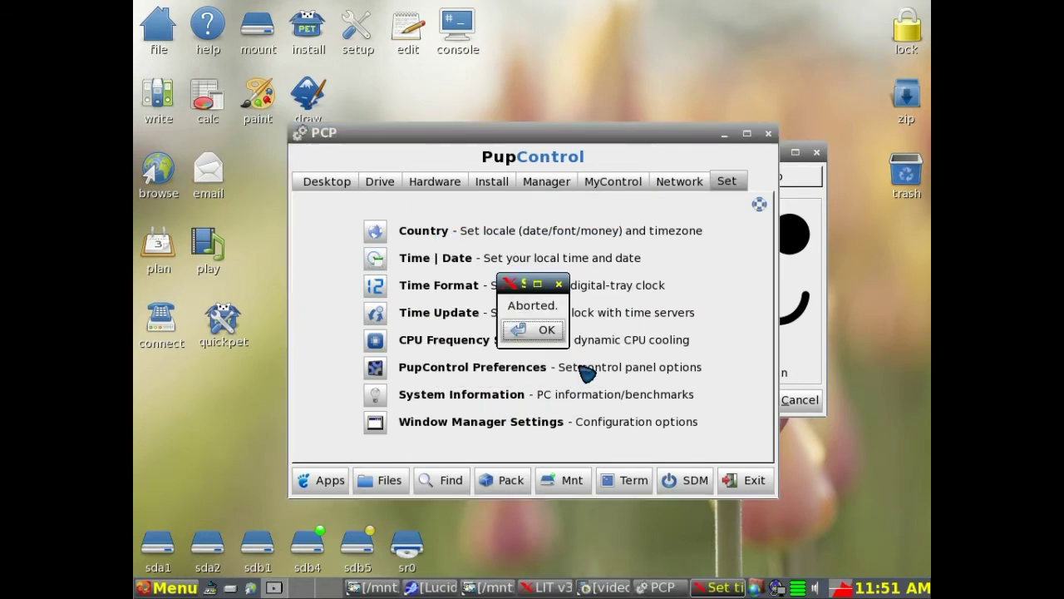
click(550, 331)
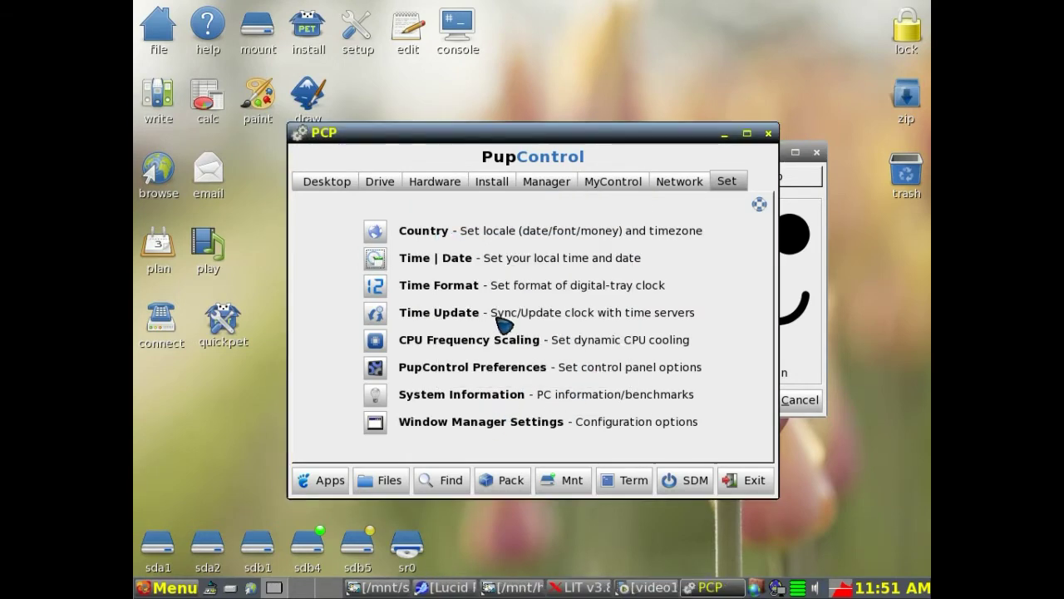
Set the JWM tray clock to the "12 hr - SUN 25 DEC 03:30 PM" format and close the time format tool
click(376, 287)
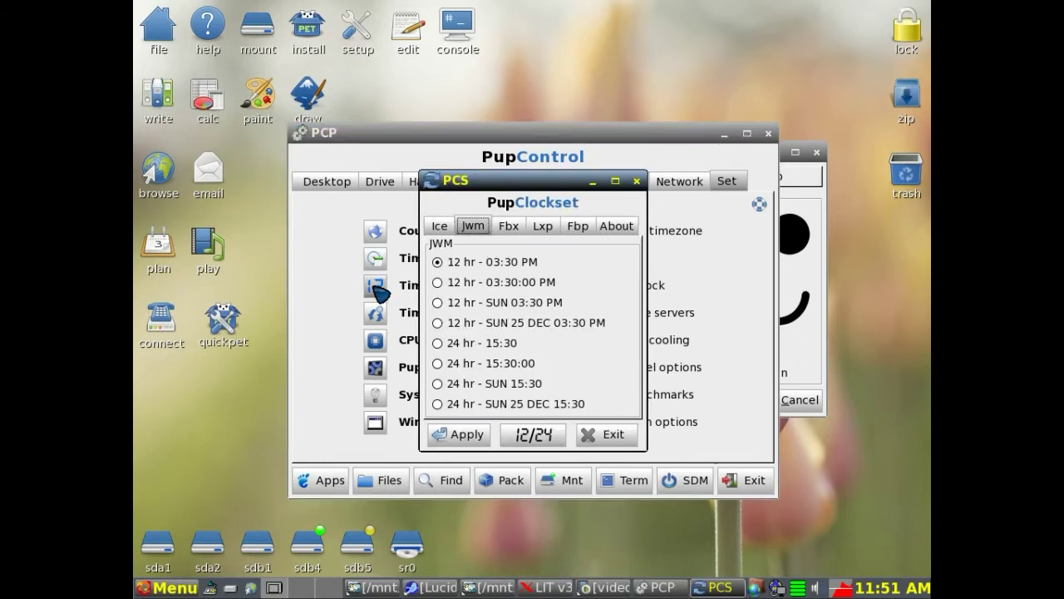
click(439, 324)
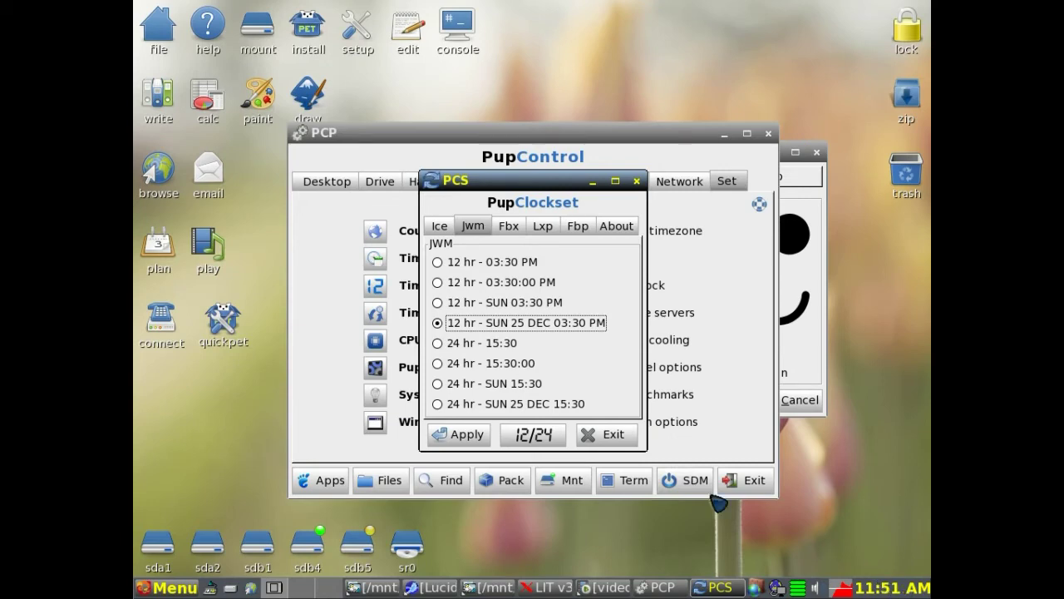
click(466, 435)
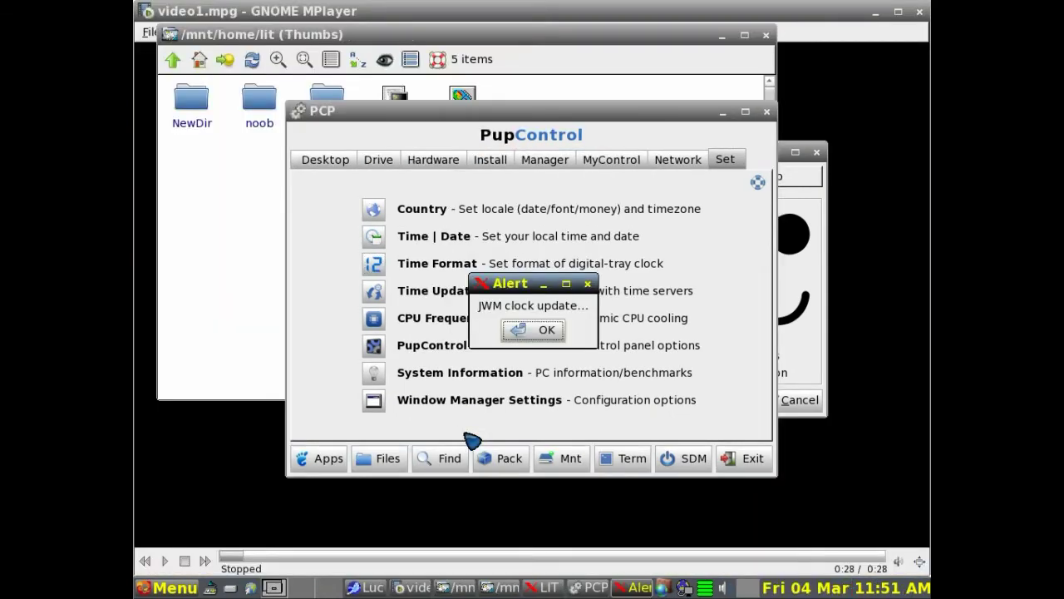
click(537, 329)
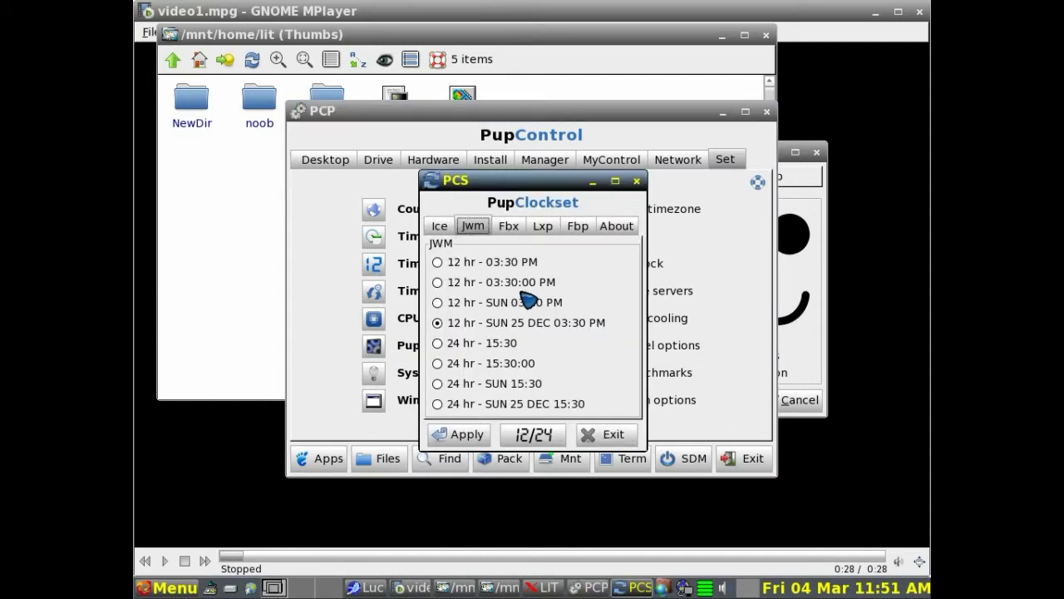
click(637, 181)
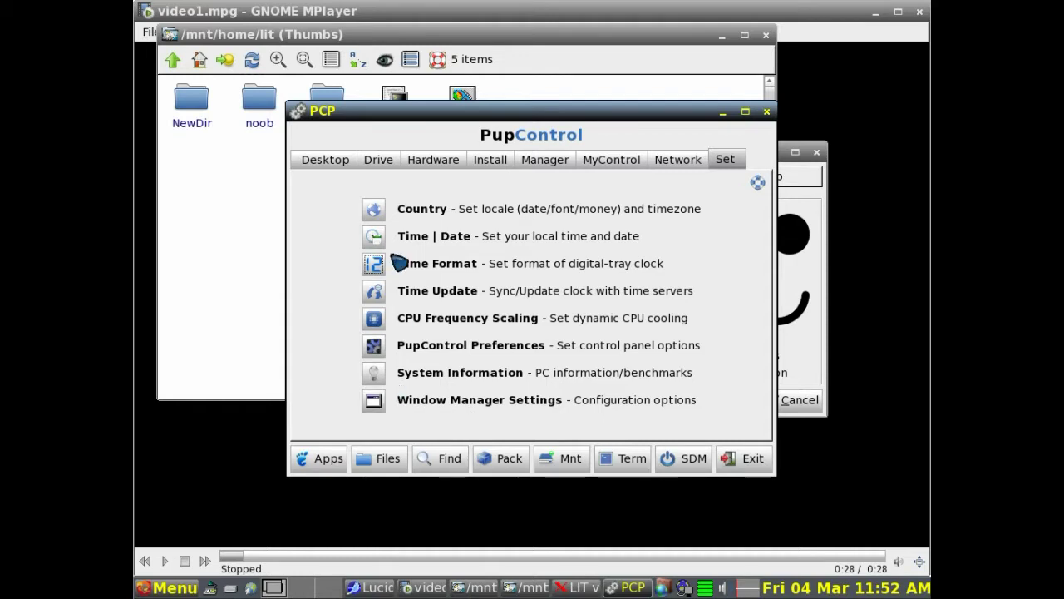
click(339, 161)
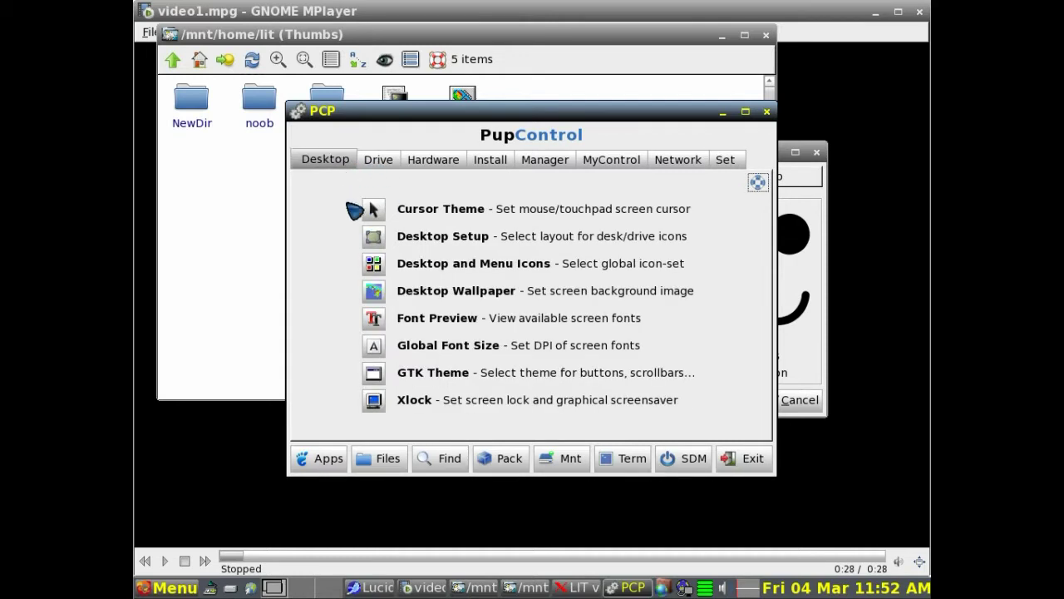
click(376, 293)
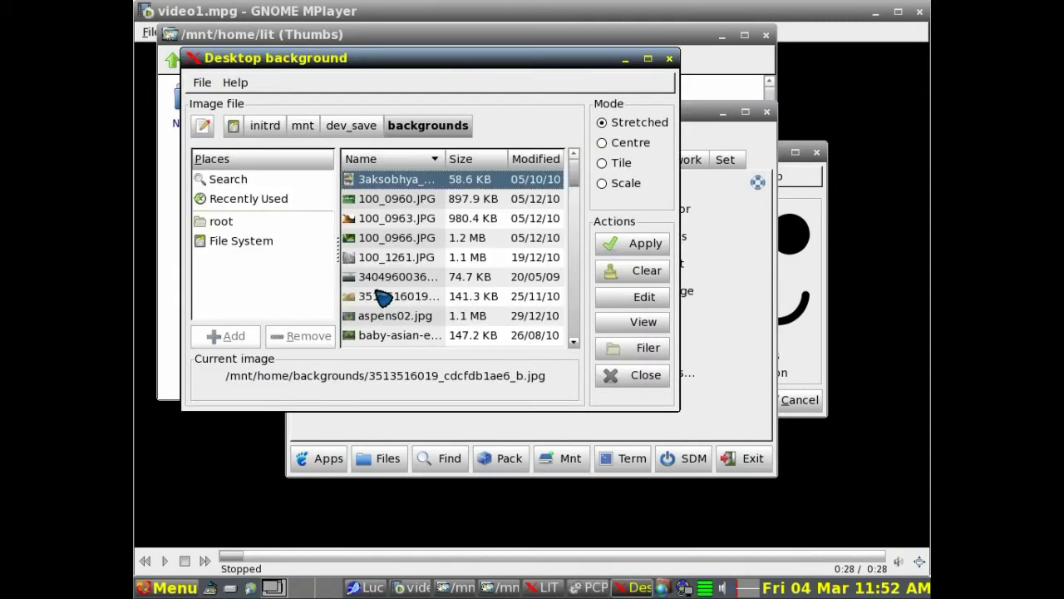
click(397, 279)
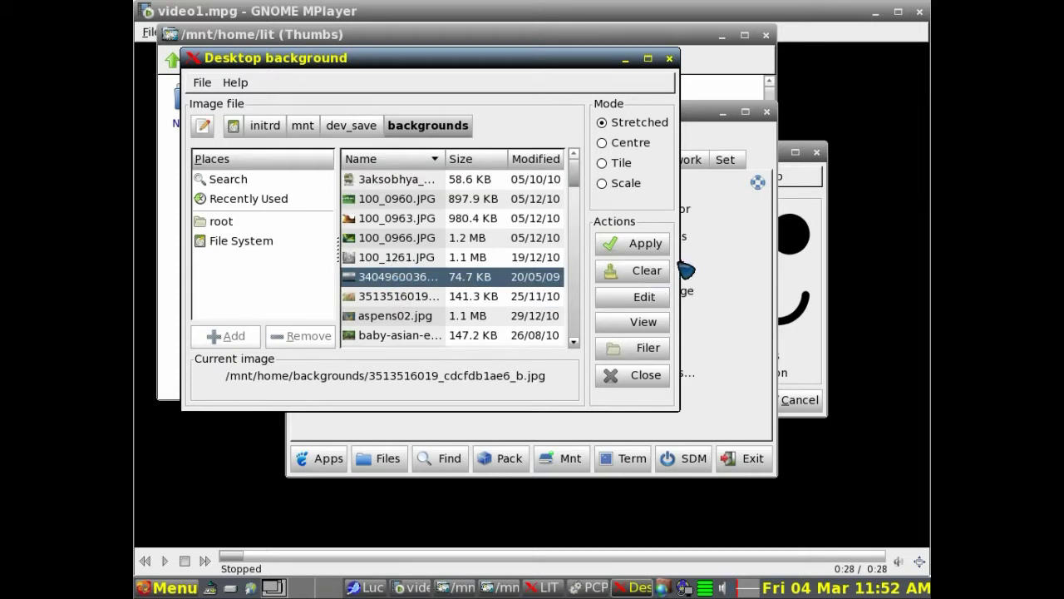
click(648, 245)
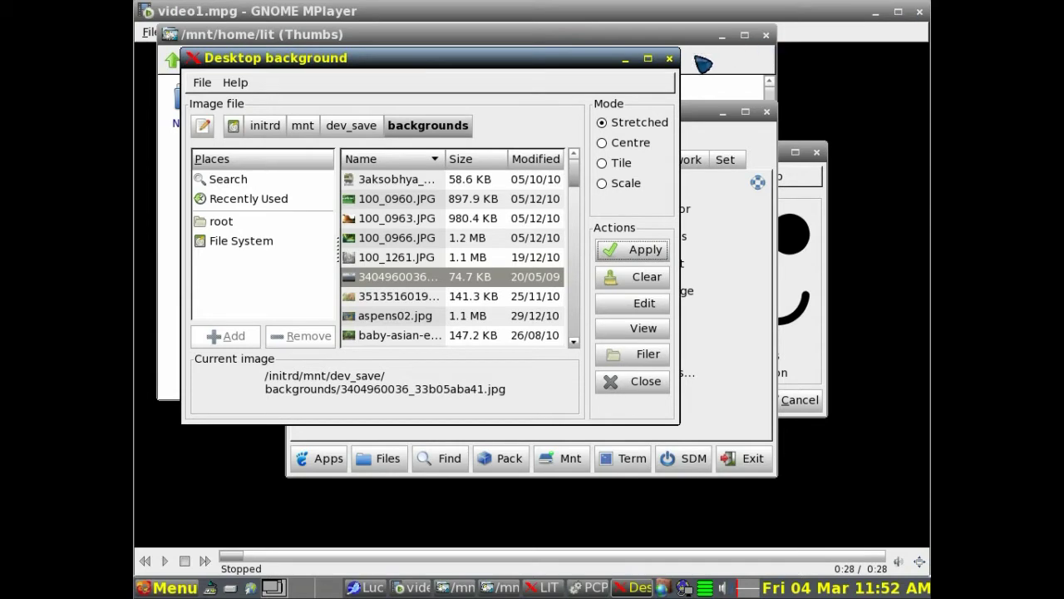
Minimize the /mnt/home/lit folder, media player and web browser windows to uncover the desktop
click(722, 35)
click(877, 12)
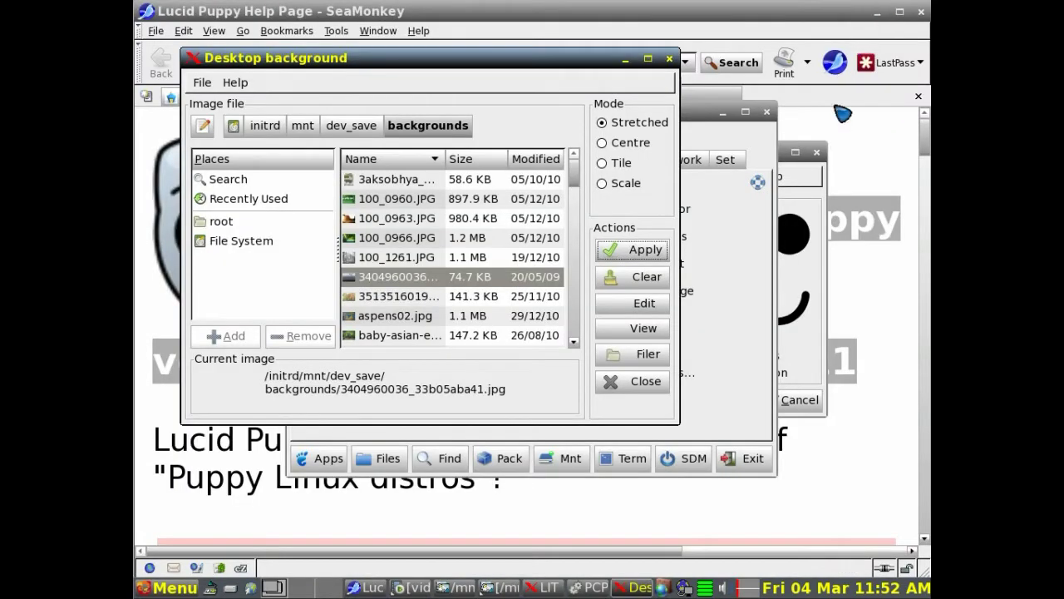
click(887, 15)
click(880, 13)
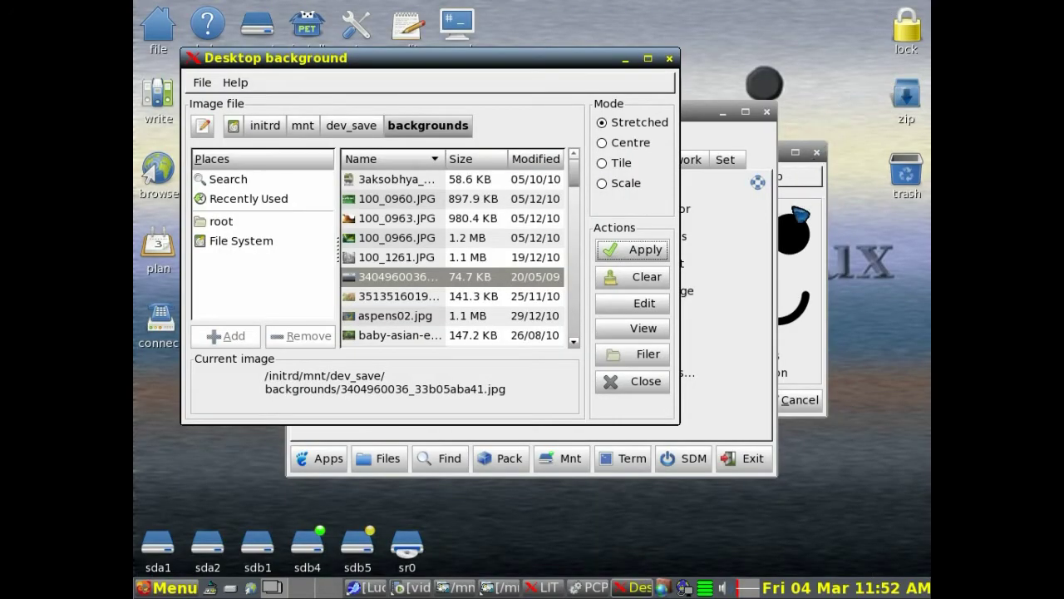
click(801, 288)
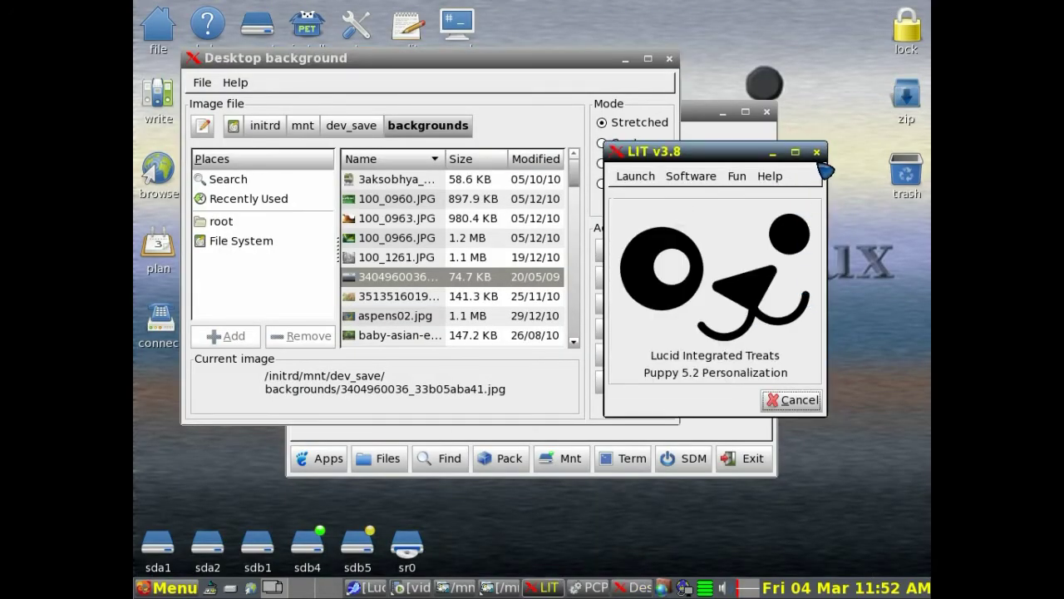
Apply aspens02.jpg as the desktop wallpaper and close the background settings
click(413, 318)
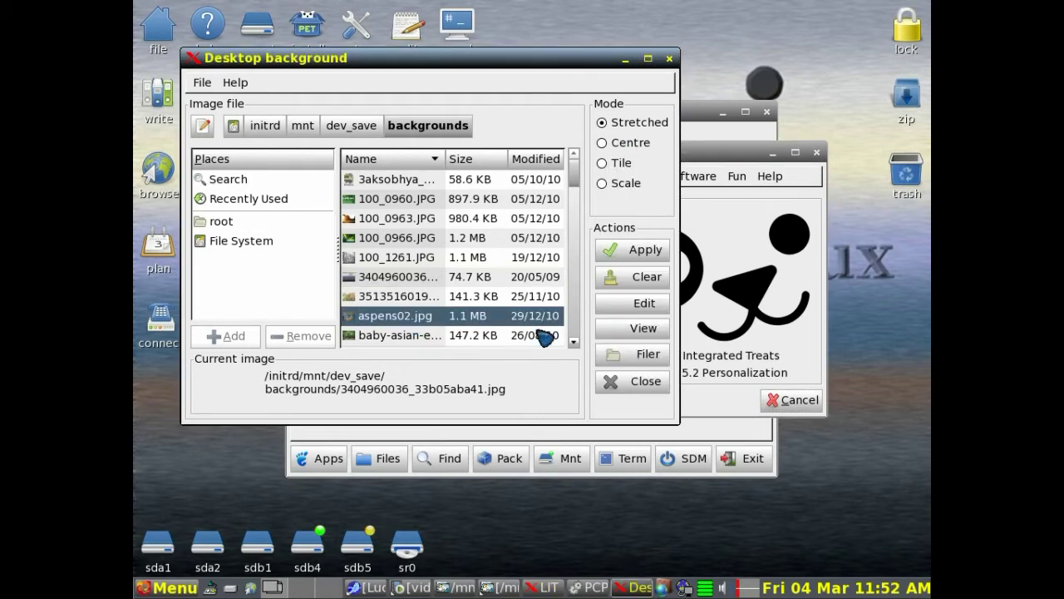
click(644, 250)
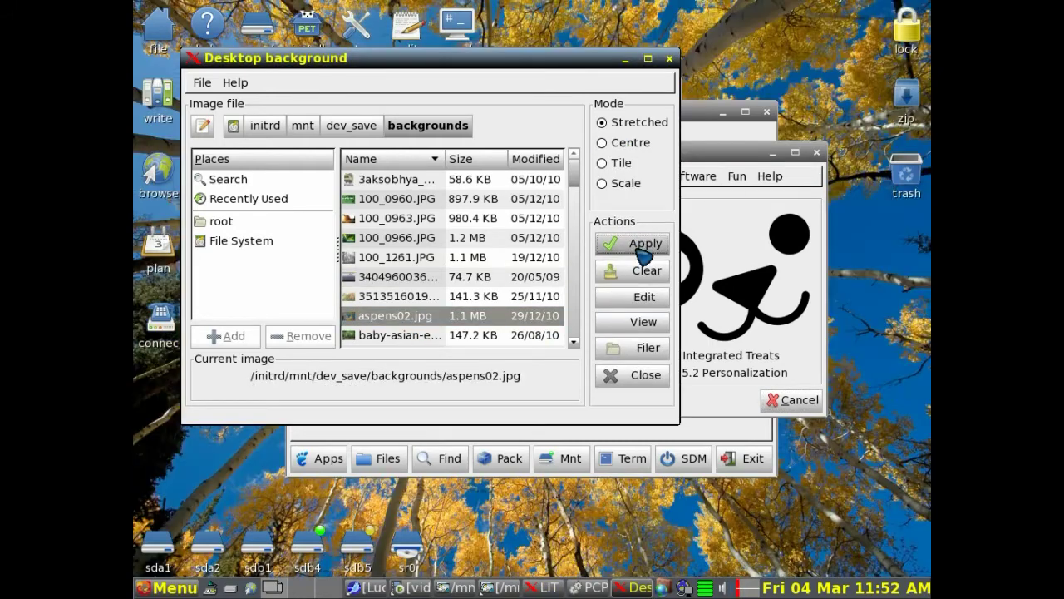
click(669, 59)
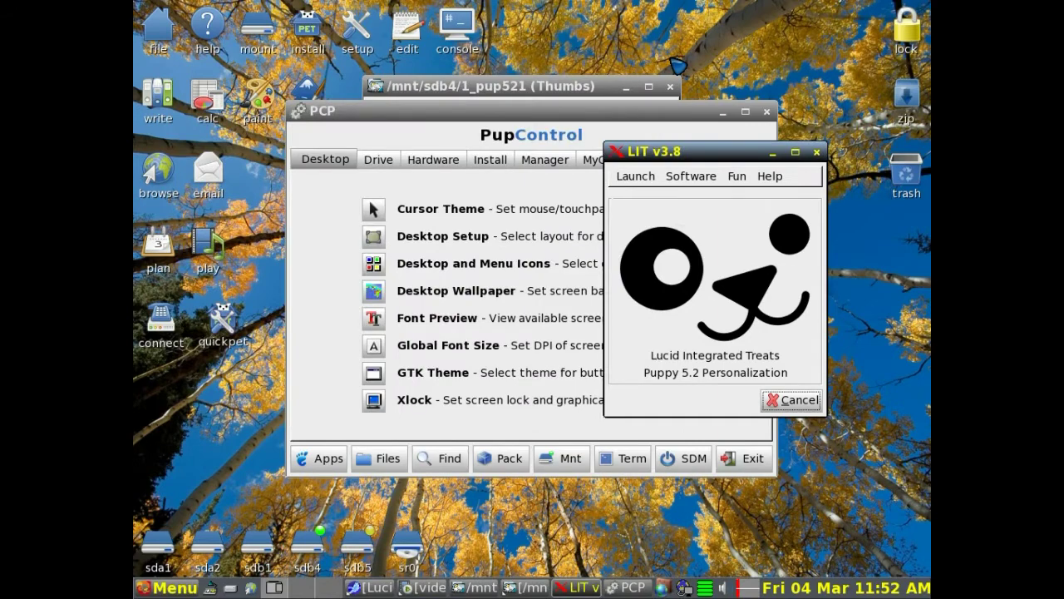
Minimize the LIT v3.8 window and the /mnt/sdb4/1_pup521 folder window
click(774, 153)
click(534, 85)
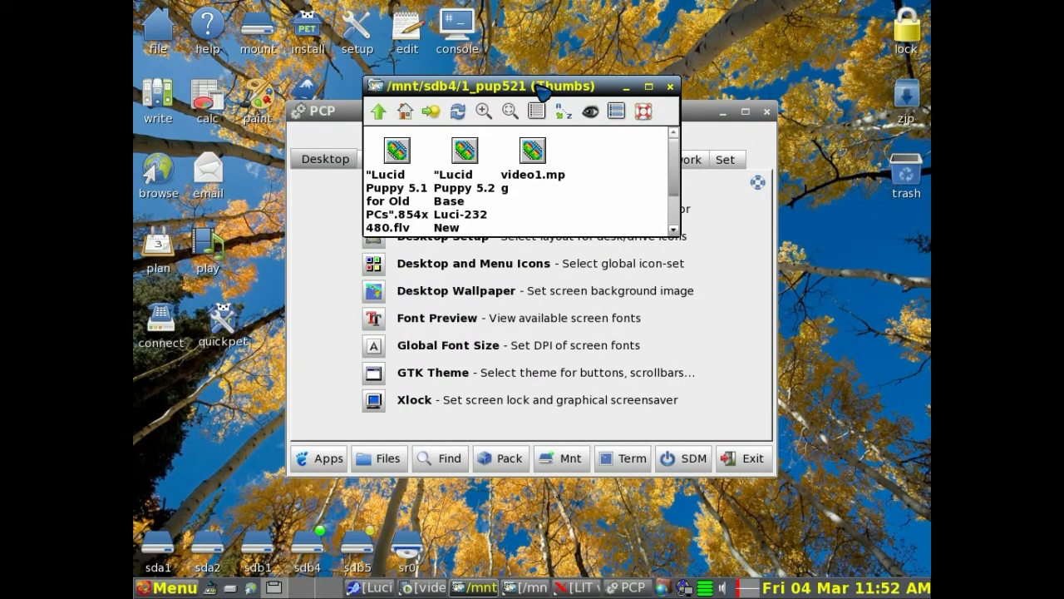
click(628, 86)
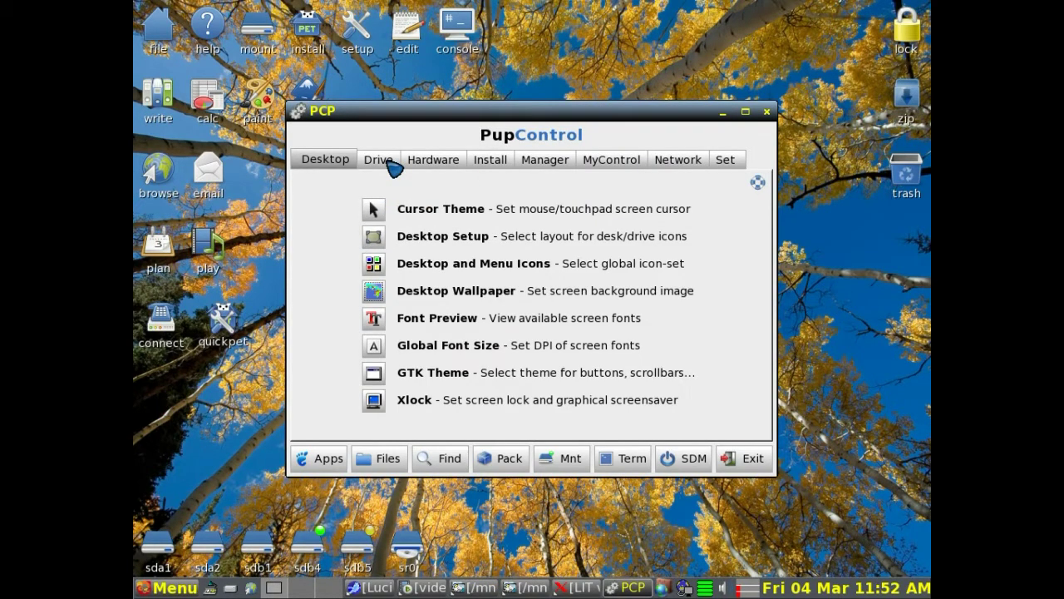
Preview the regular Sans screen font at size 12 and close the font preview
click(381, 320)
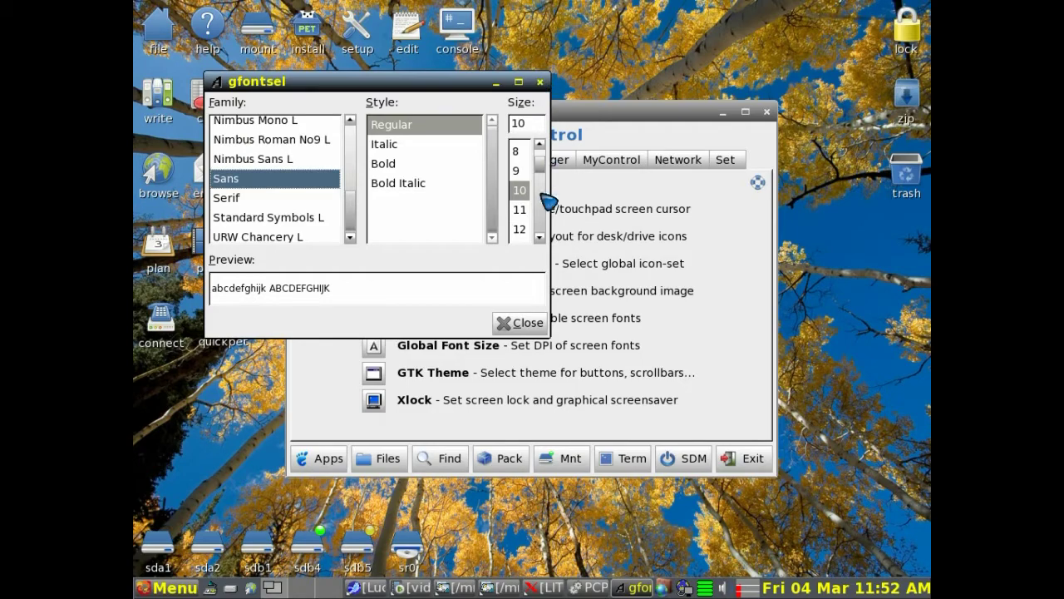
click(522, 230)
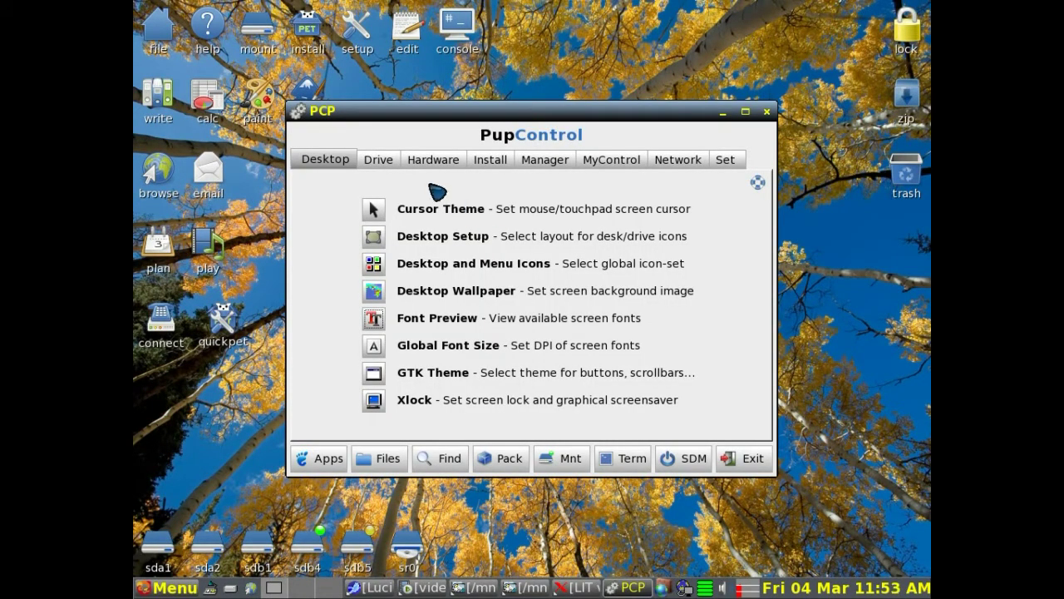
Read the Resize Puppy file utility's information among the drive tools and exit without enlarging the storage file
click(382, 165)
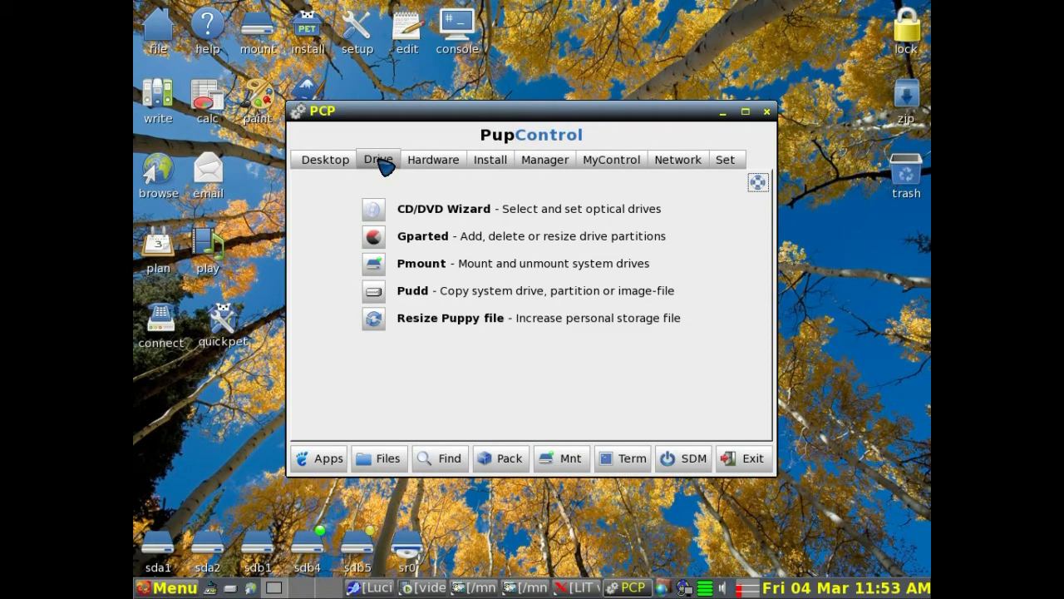
click(375, 320)
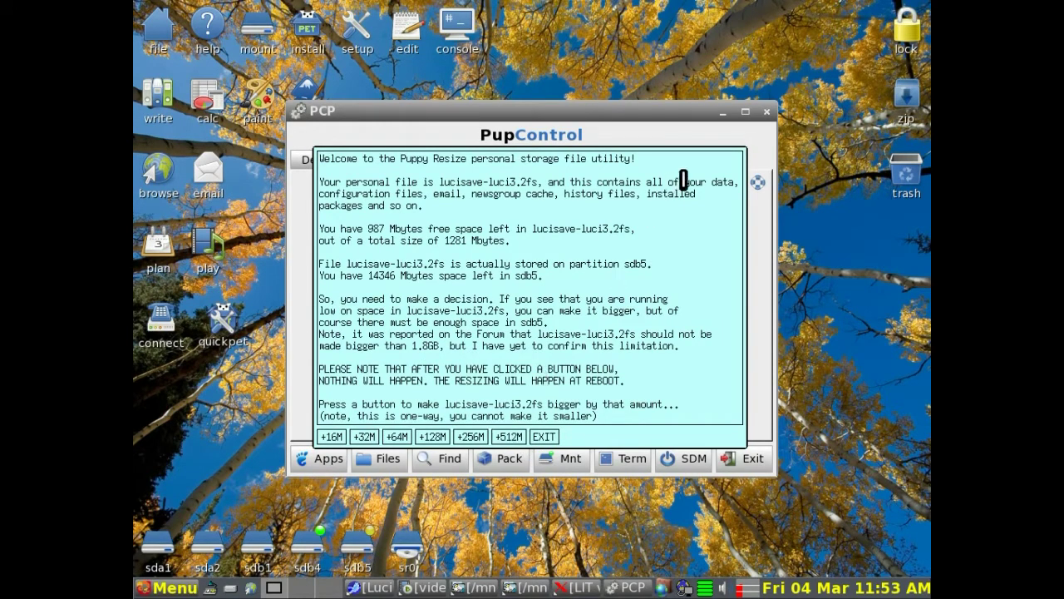
click(544, 436)
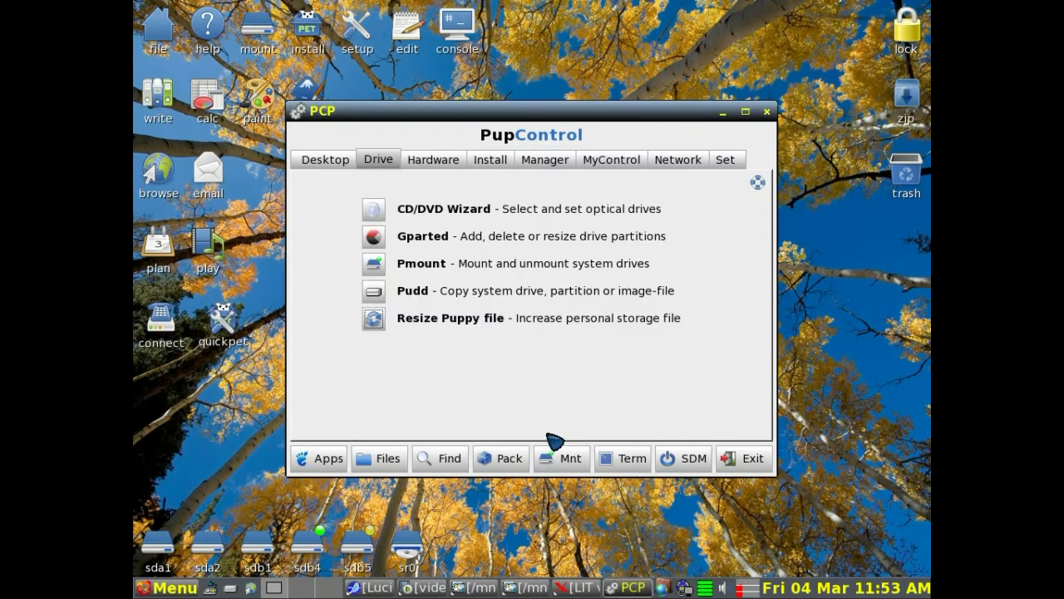
View the CUPS printer setup page from the hardware tools and close it
click(445, 170)
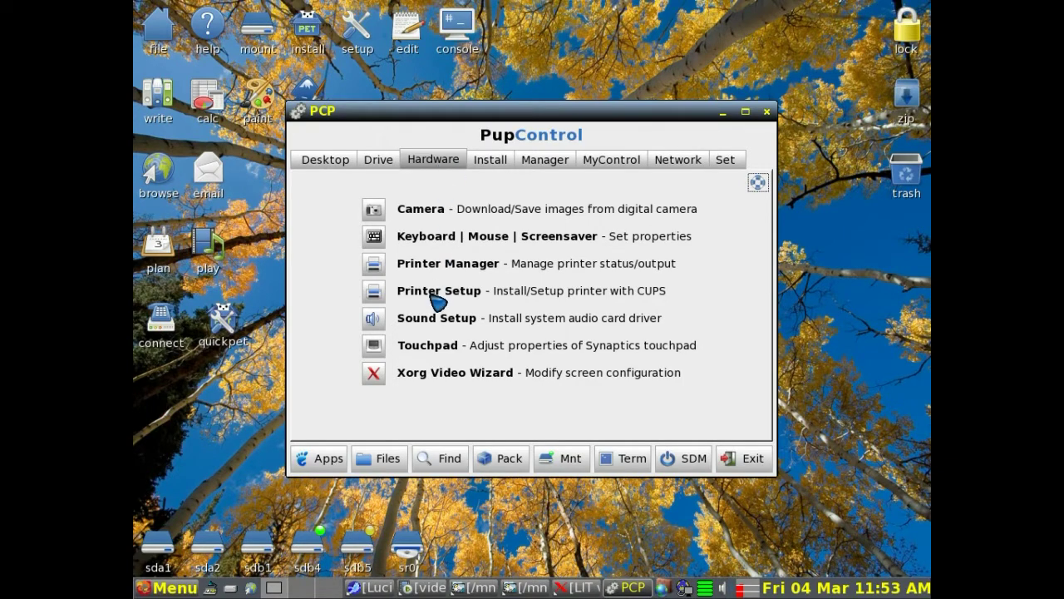
click(374, 291)
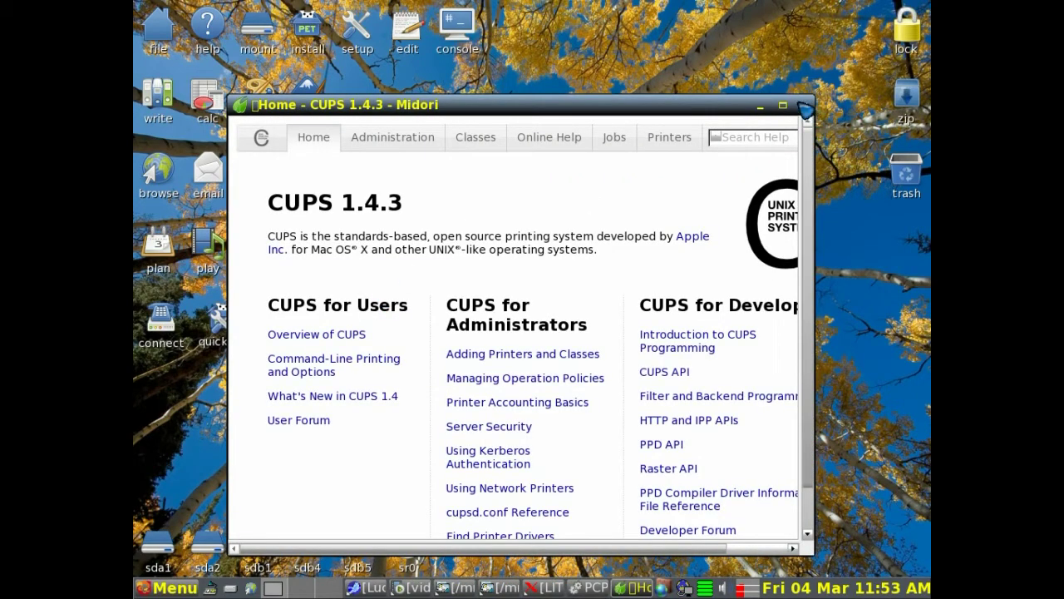
click(805, 109)
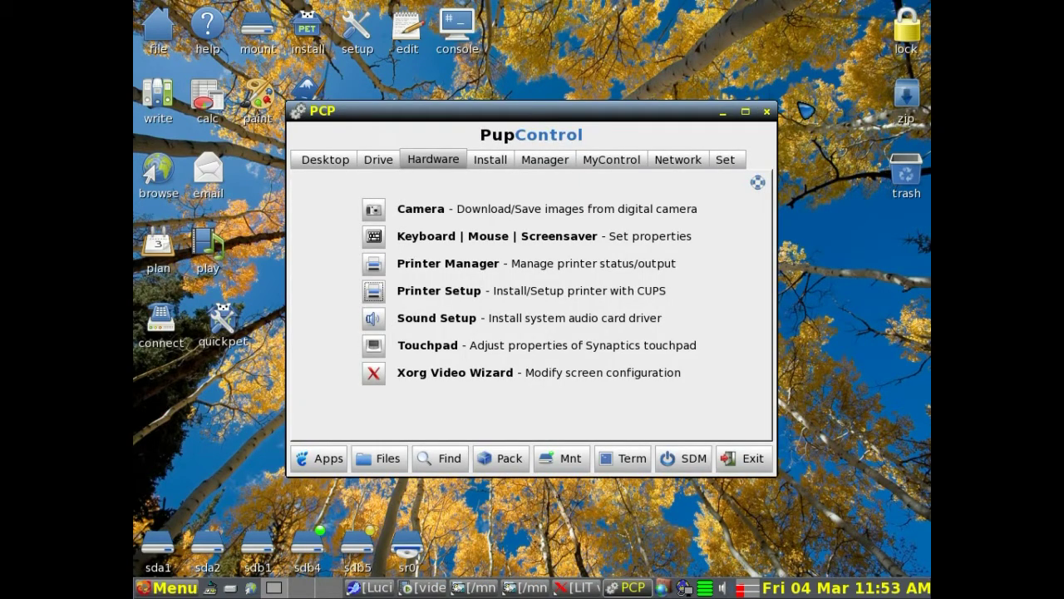
View the packages offered for installation in the Puppy Package Manager and close it
click(498, 163)
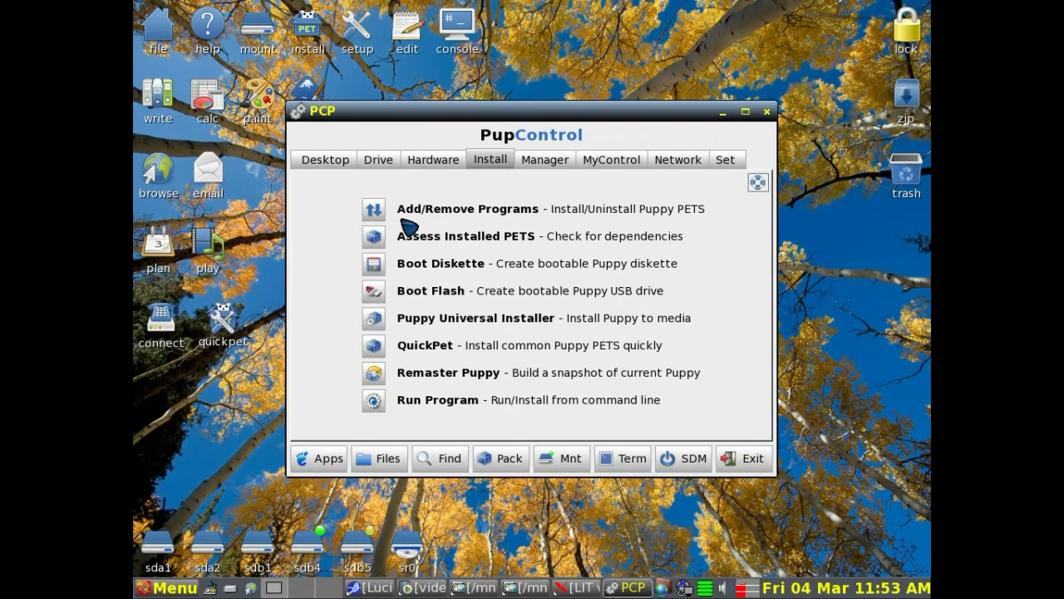
click(376, 212)
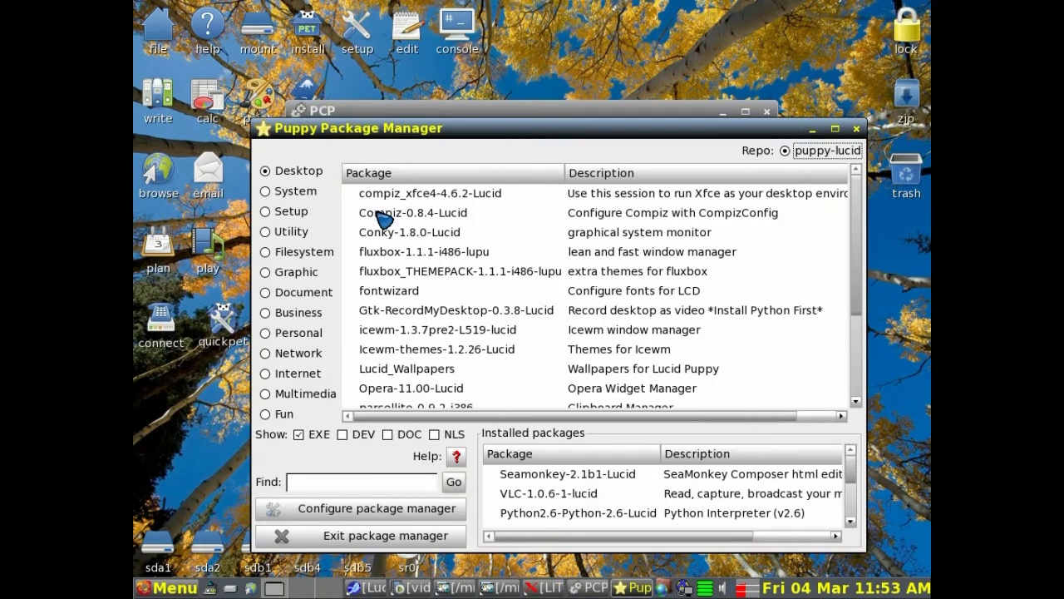
click(857, 129)
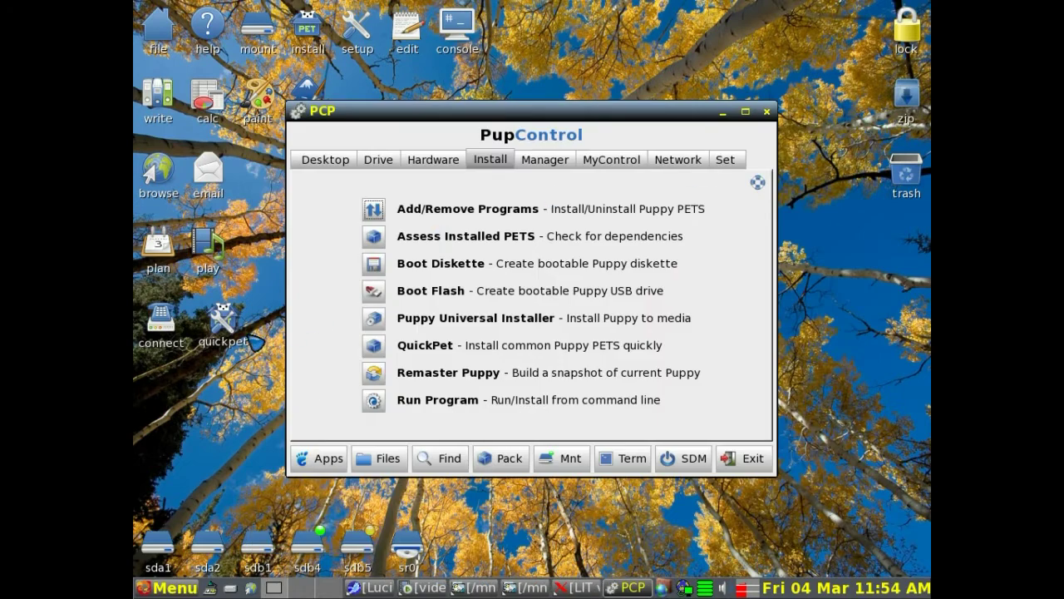
Look through Quickpet's popular, Internet and useful pet packages and close Quickpet
click(222, 320)
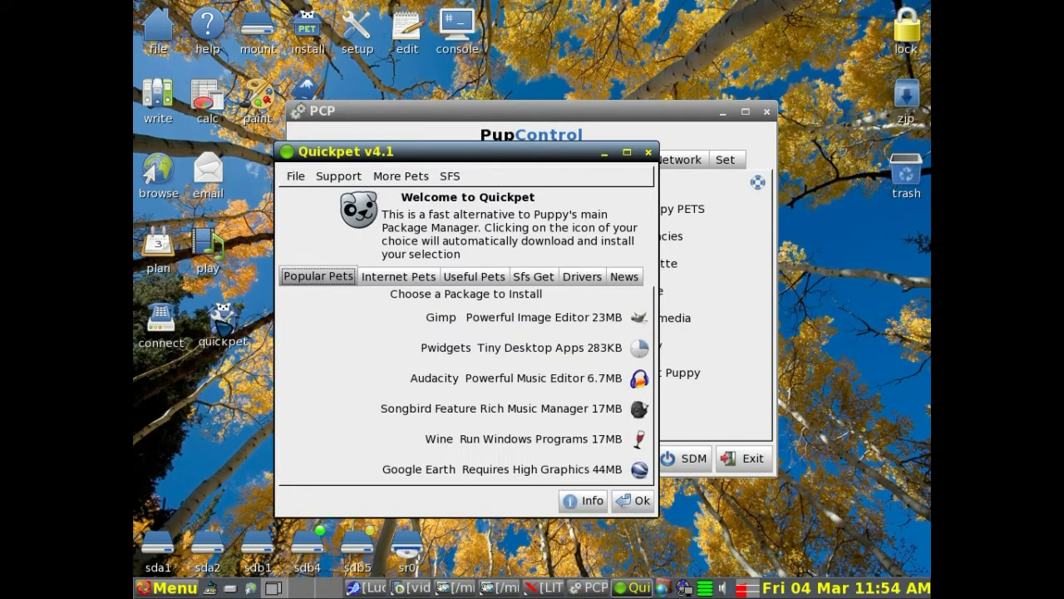
click(399, 279)
click(473, 280)
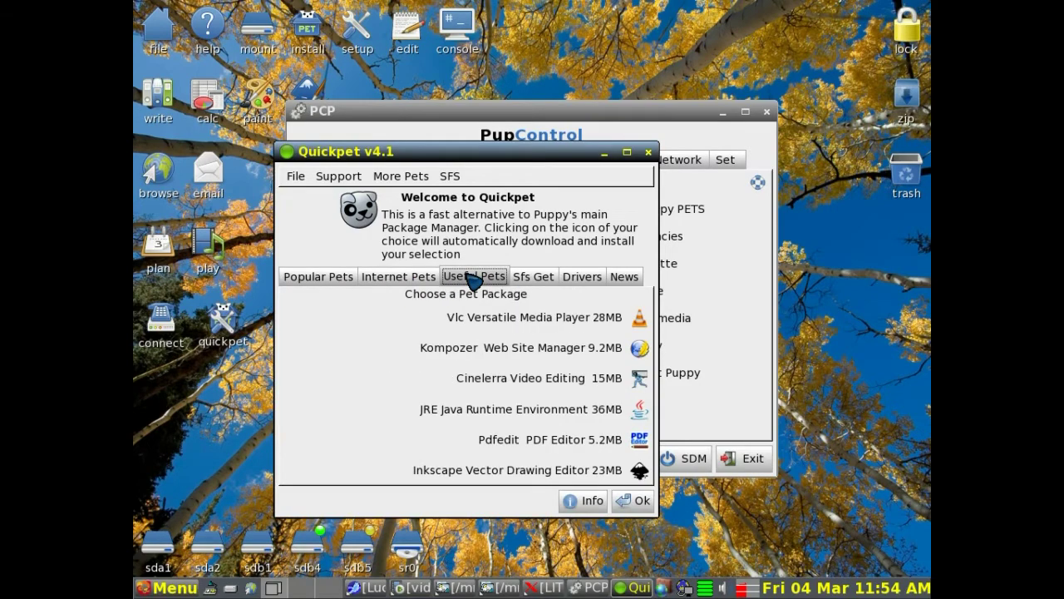
click(648, 154)
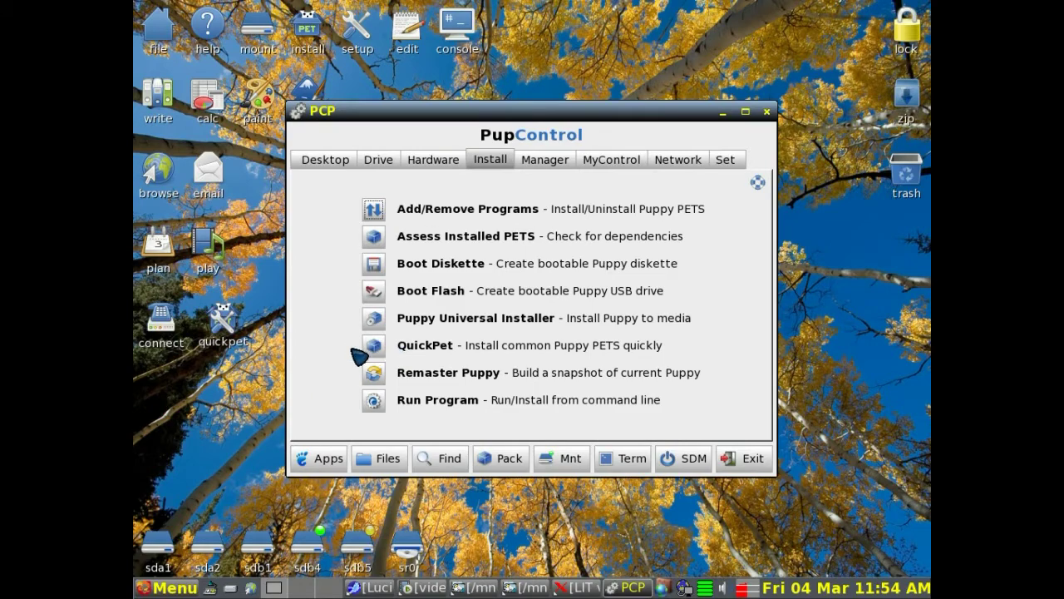
Reopen Quickpet from the installation tools, view its popular packages again and close it
click(376, 347)
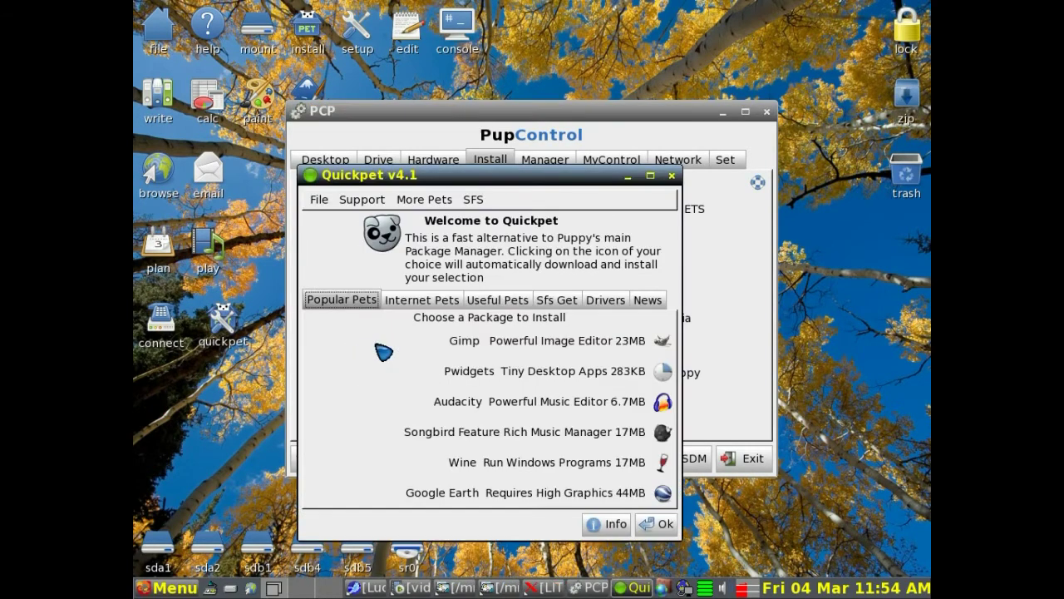
click(672, 176)
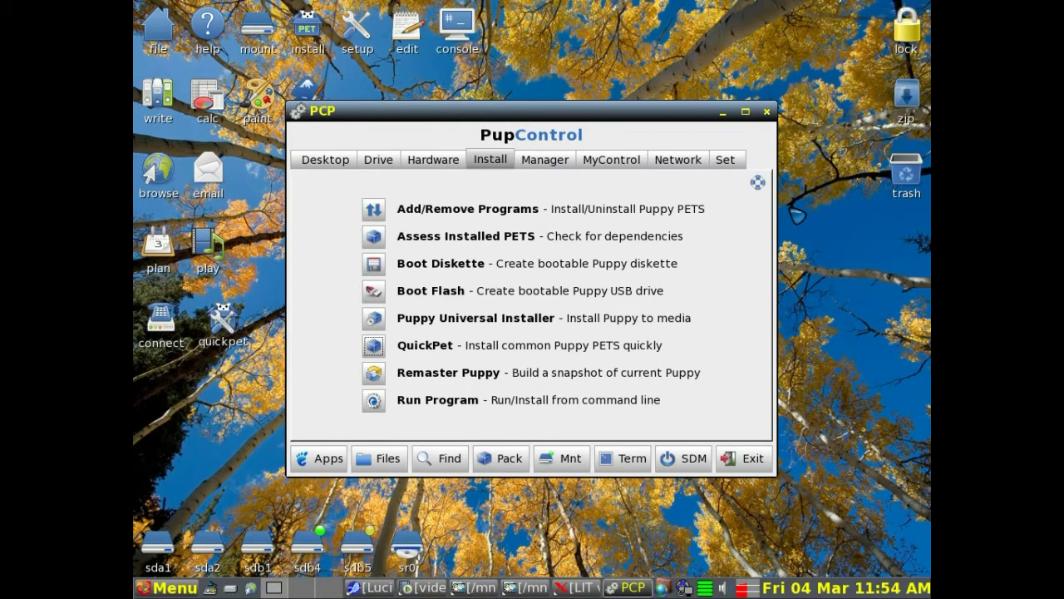
Look through the extra SFS files available for loading at bootup in the Boot Manager, then close it without changes
click(552, 161)
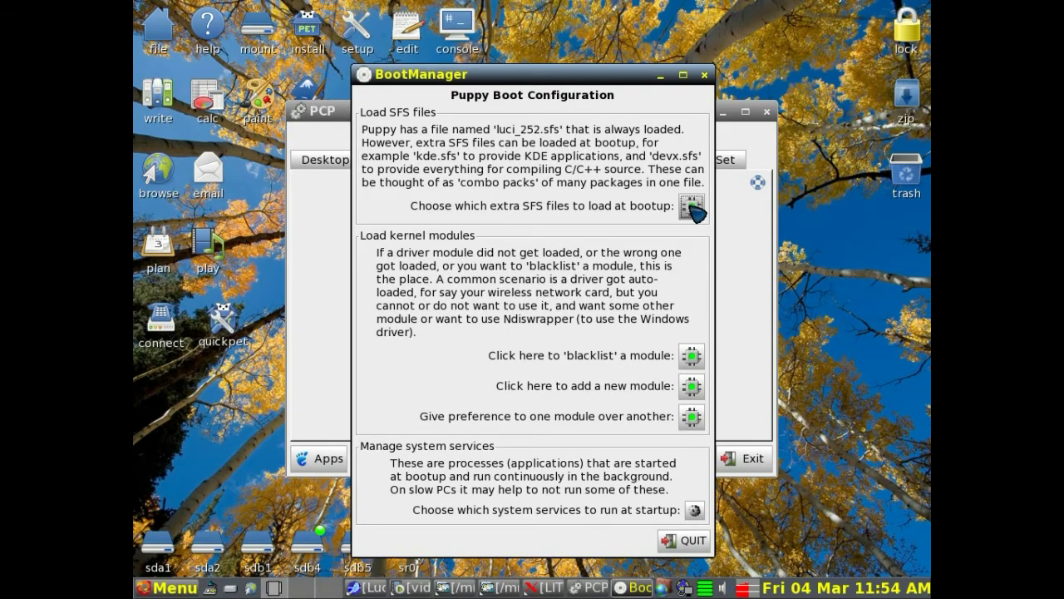
click(691, 208)
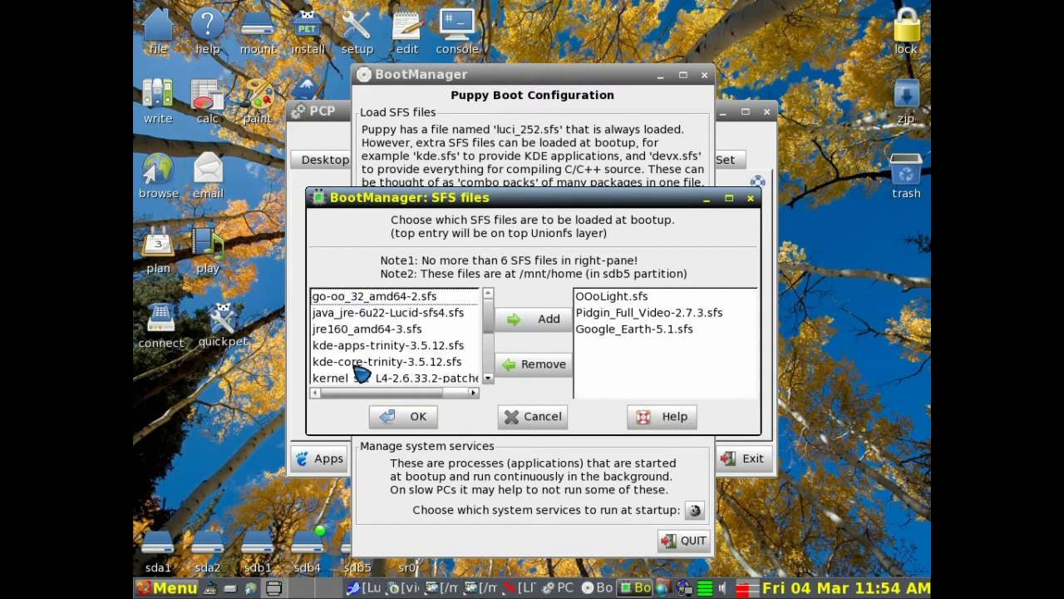
drag(491, 316, 492, 366)
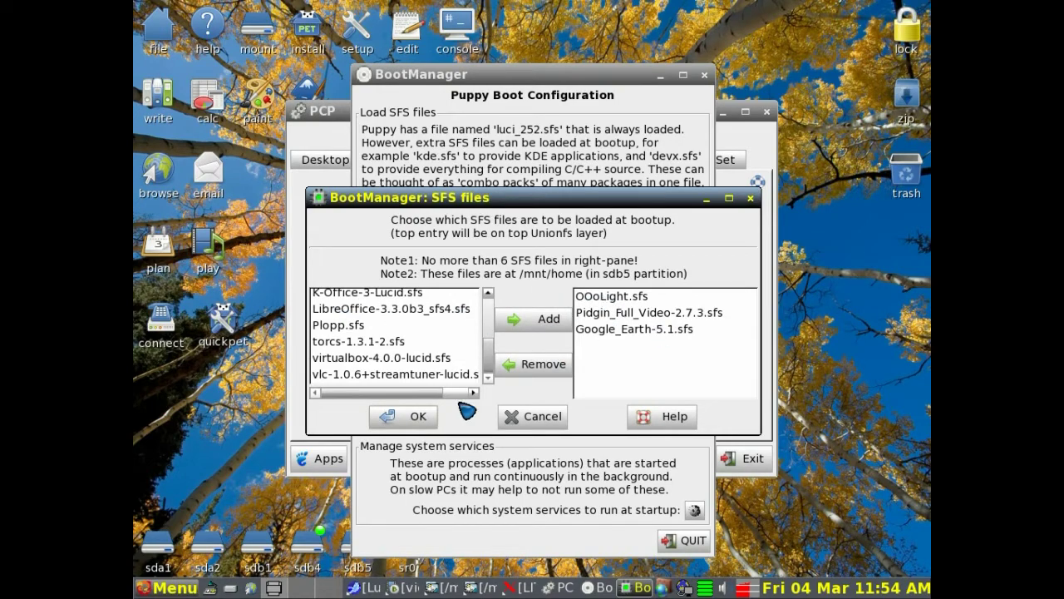
click(752, 198)
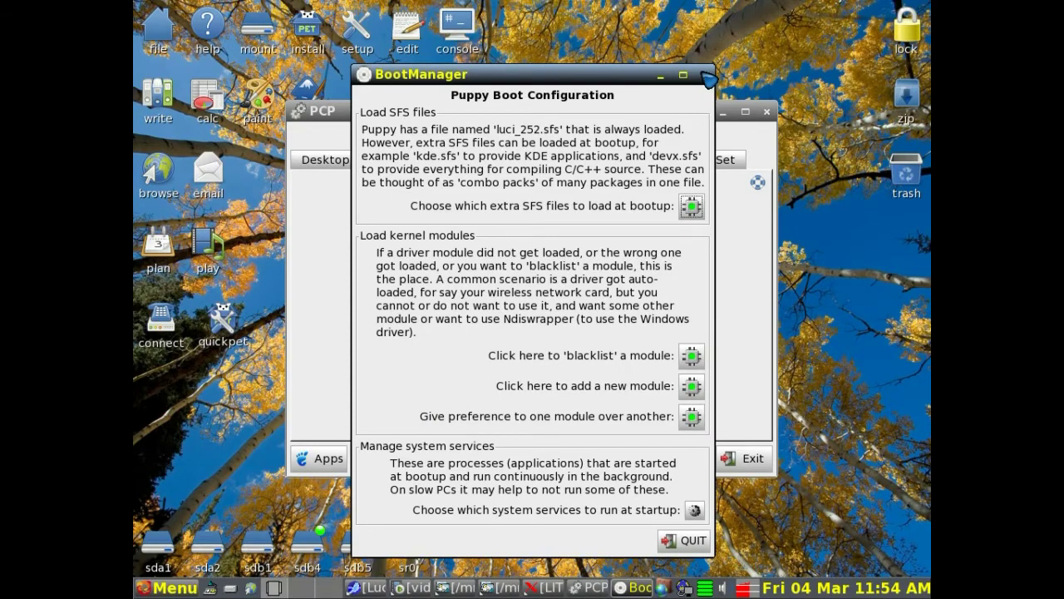
click(706, 76)
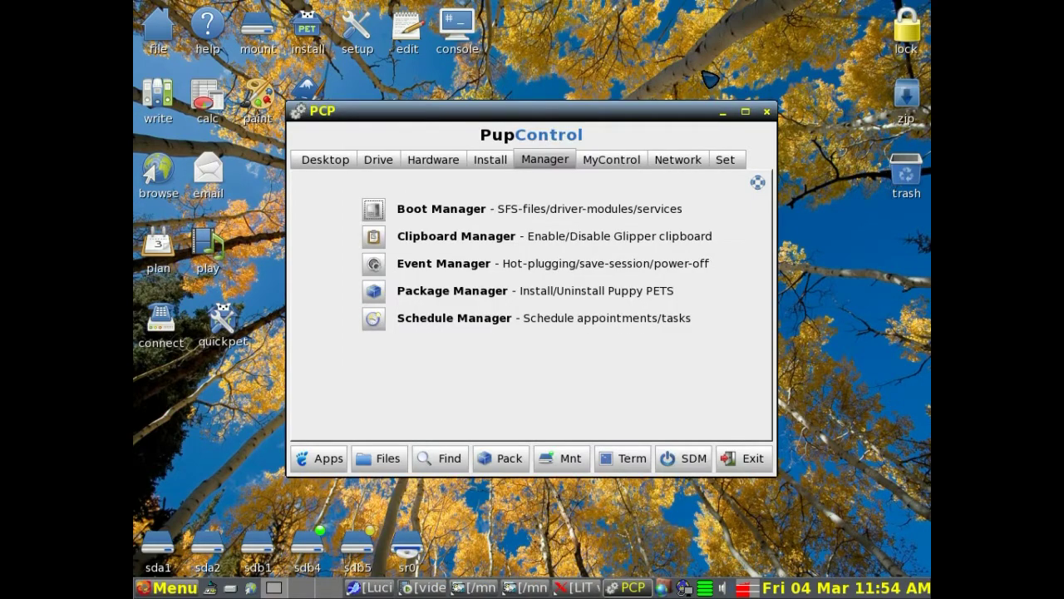
View the Simple Network Setup for a wired or wireless LAN through PupControl's Internet Connect tool and close it
click(613, 161)
click(699, 164)
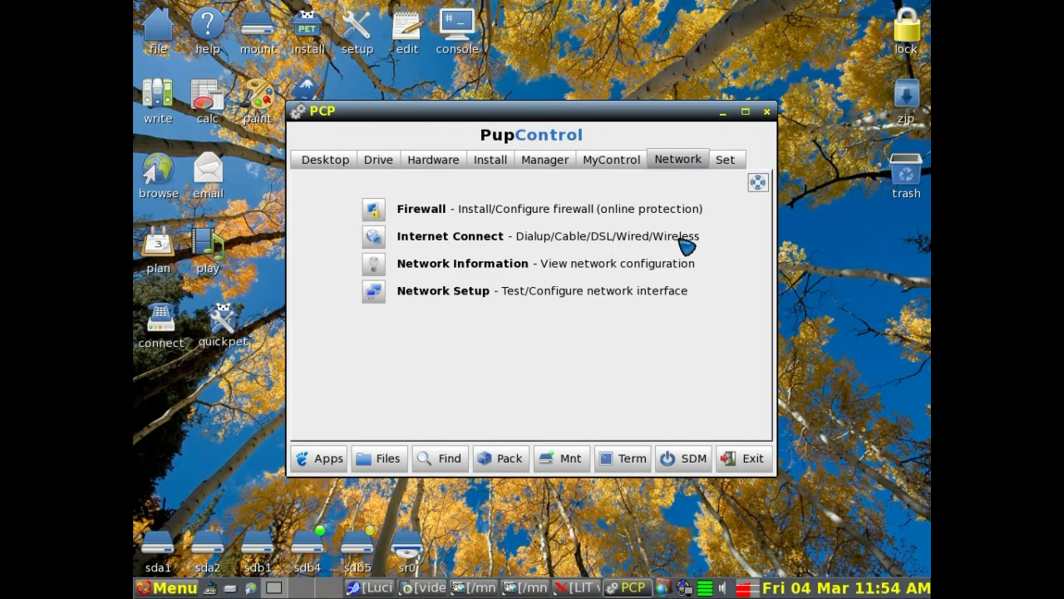
click(375, 241)
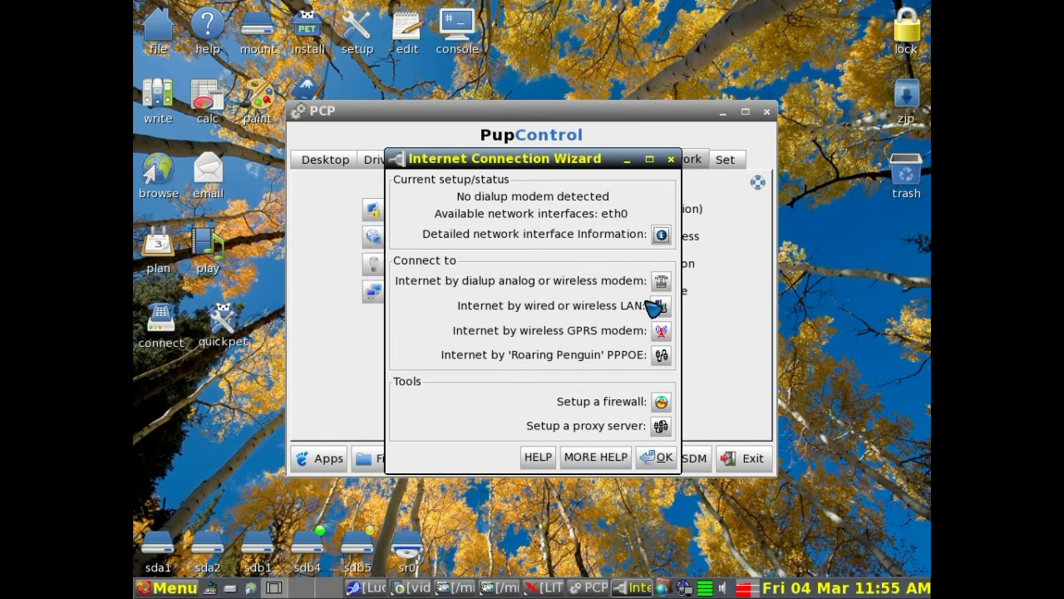
click(663, 306)
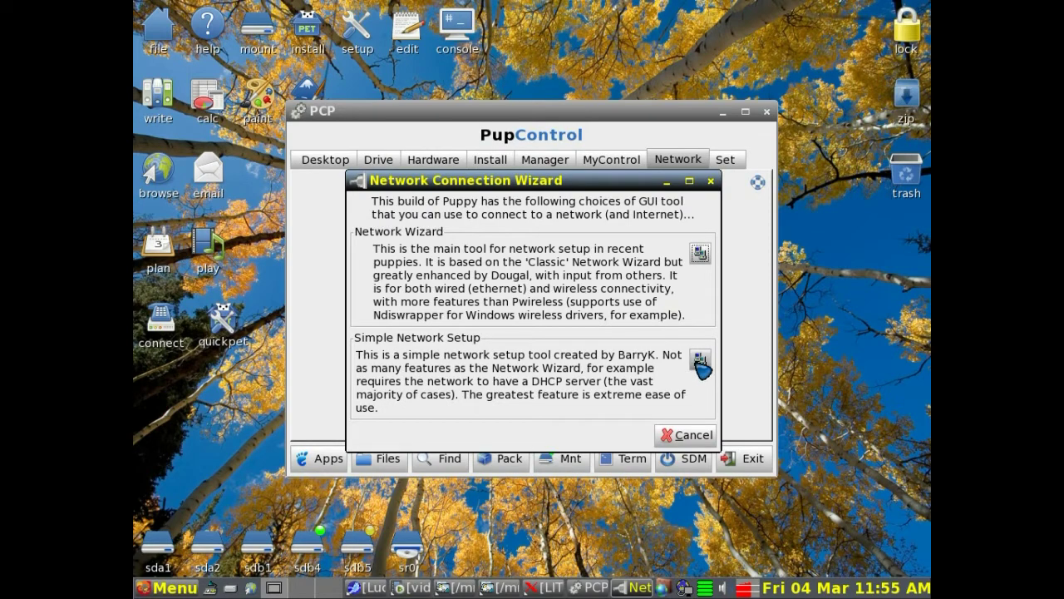
click(702, 360)
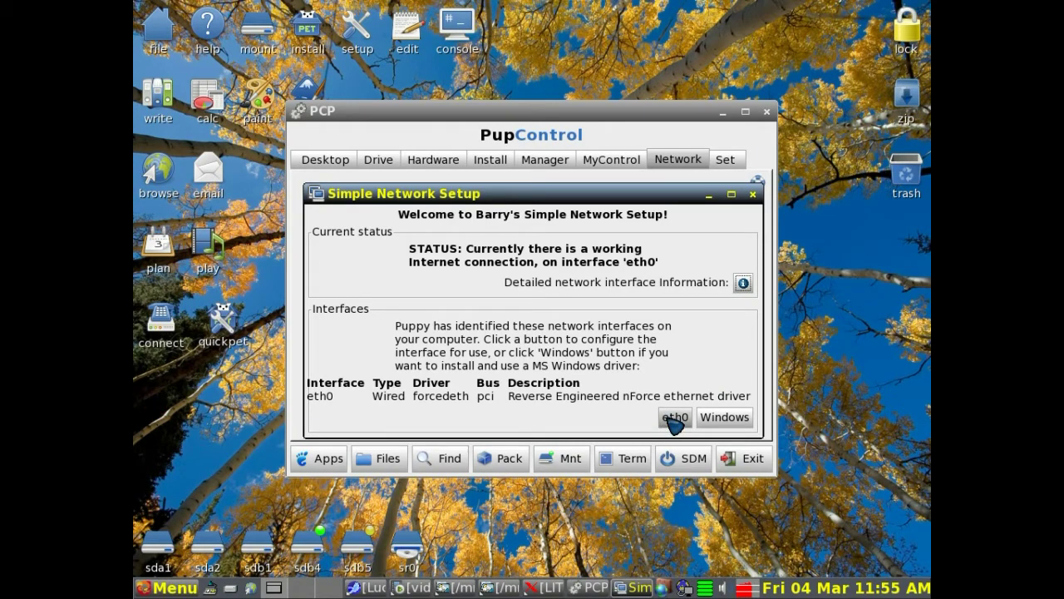
click(752, 194)
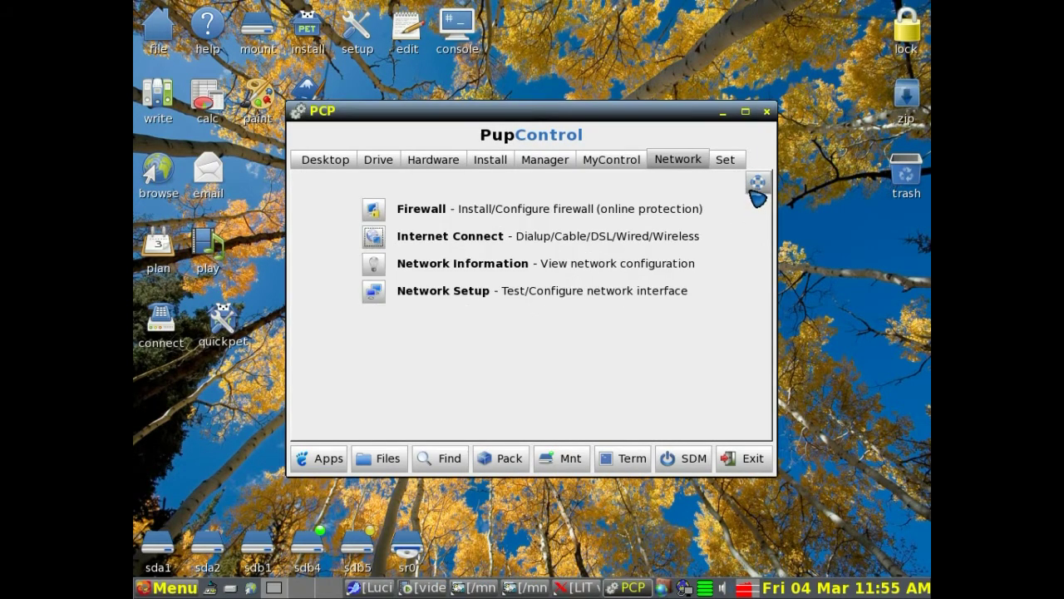
View the Country Settings for language, timezone and keyboard layout, close them unchanged and exit PupControl
click(727, 162)
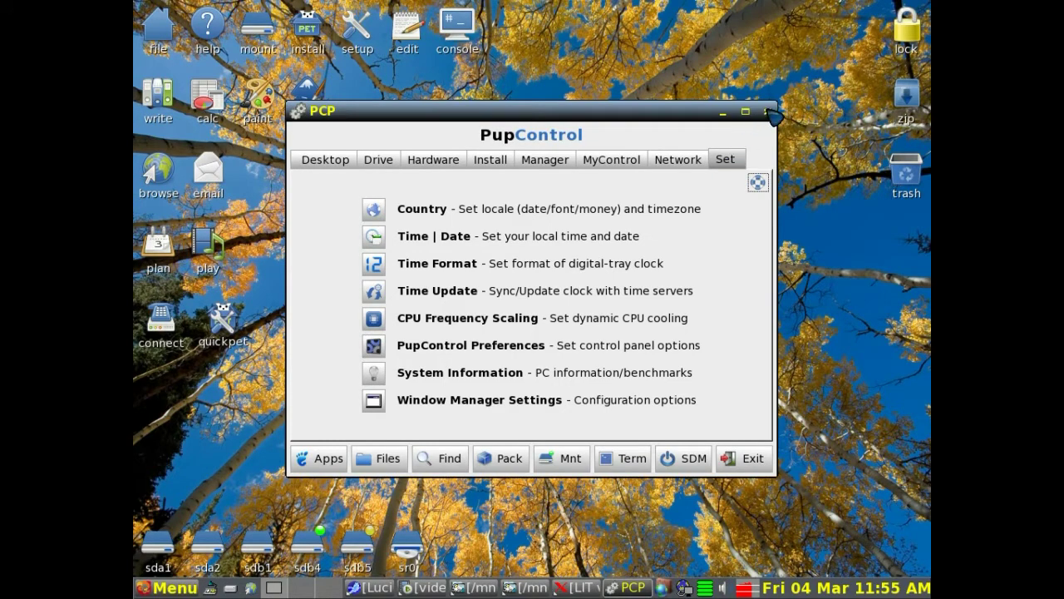
click(373, 211)
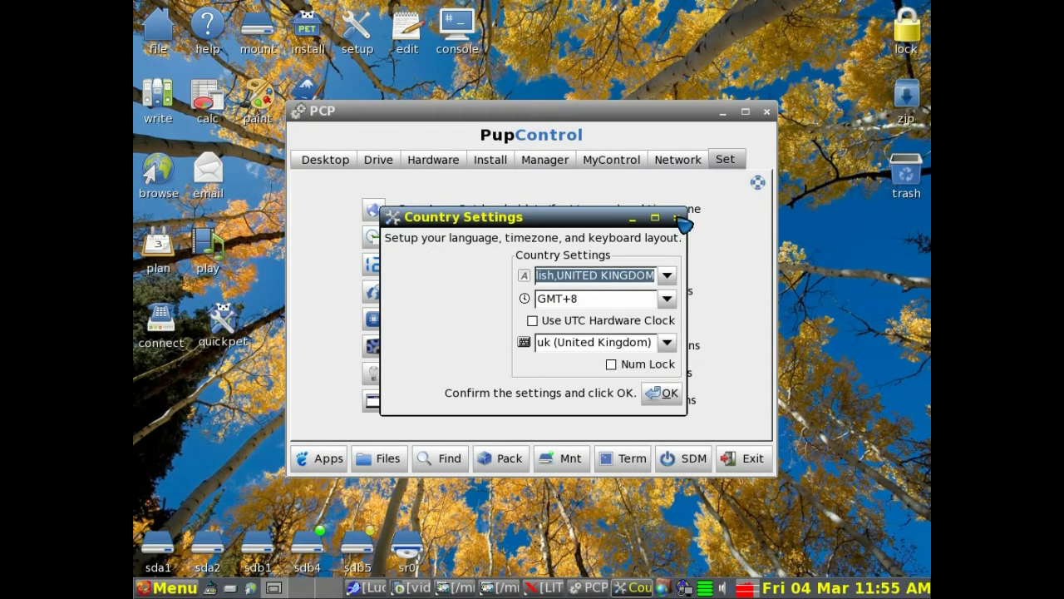
click(677, 218)
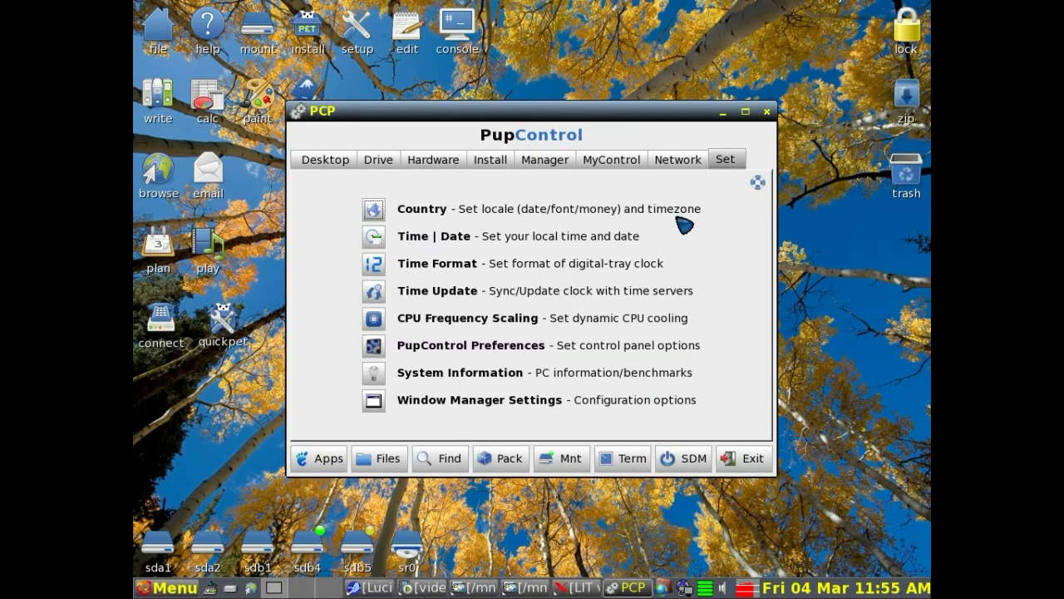
click(767, 111)
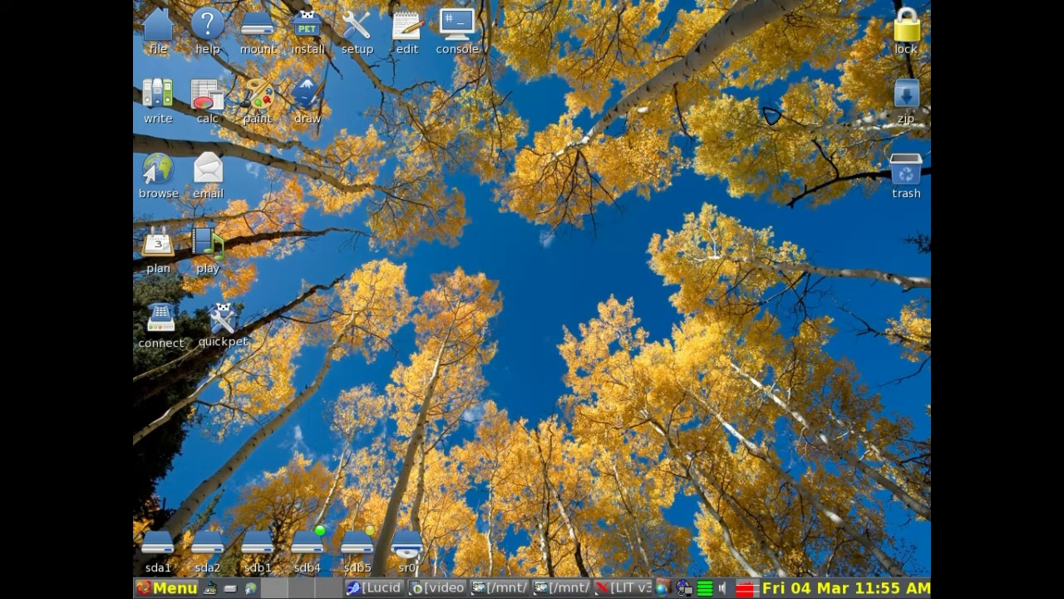
Bring up the LIT v3.8 window and view its list of software options
click(622, 587)
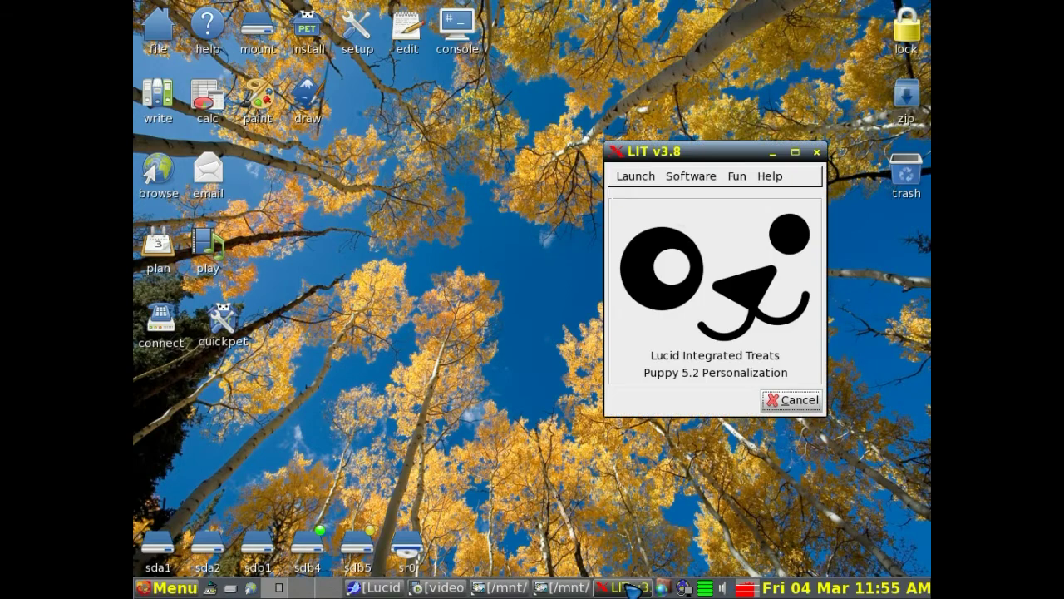
click(734, 176)
mouse_move(717, 181)
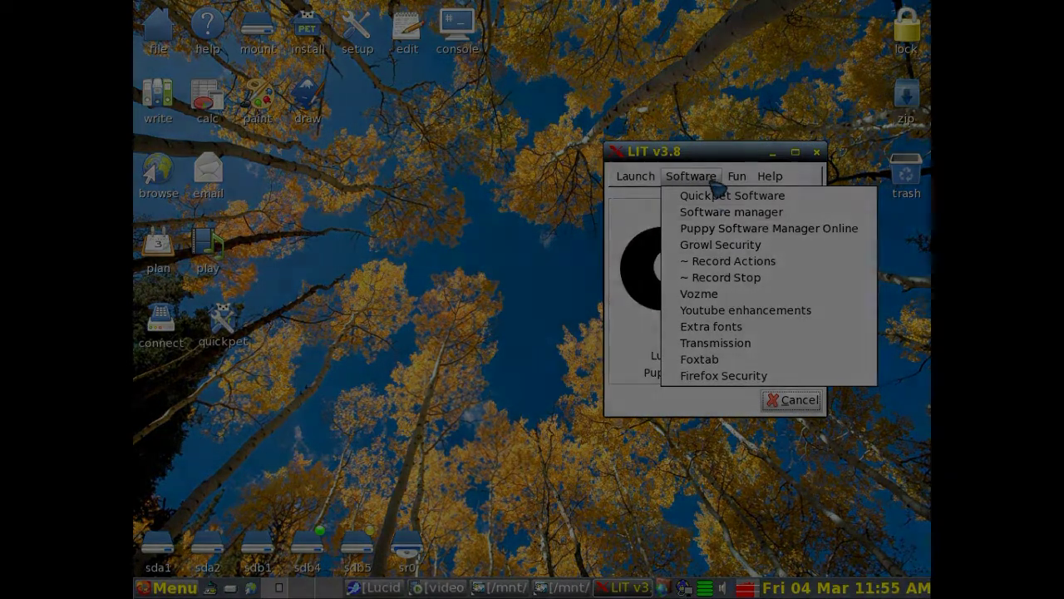